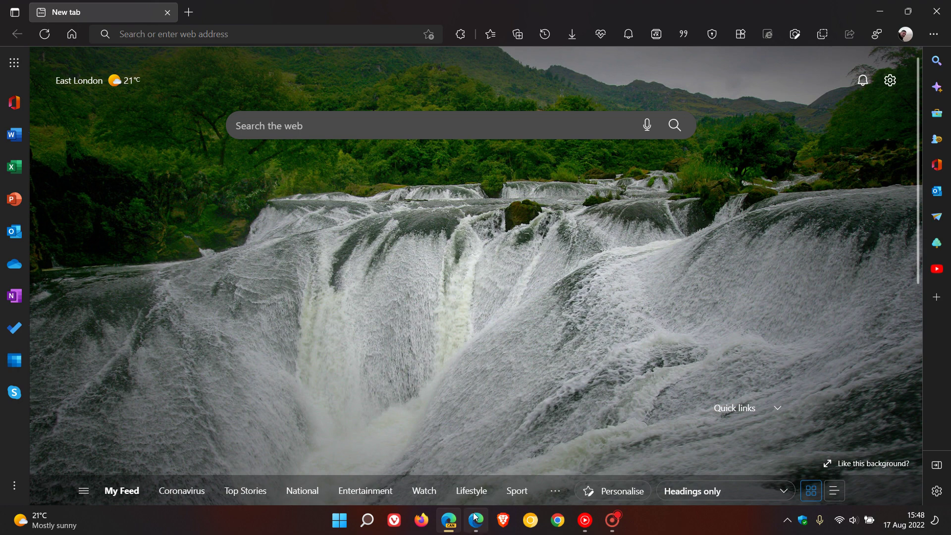
# - Switch over to the stable Edge browser window
pyautogui.hotkey('alt', 'Tab')
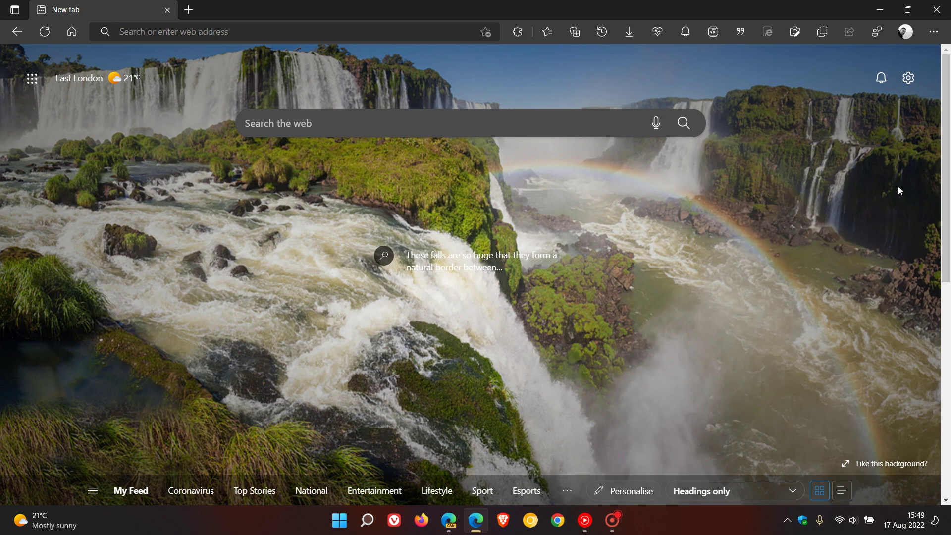
# - Enable Show sidebar from the Settings and more menu
pyautogui.click(933, 33)
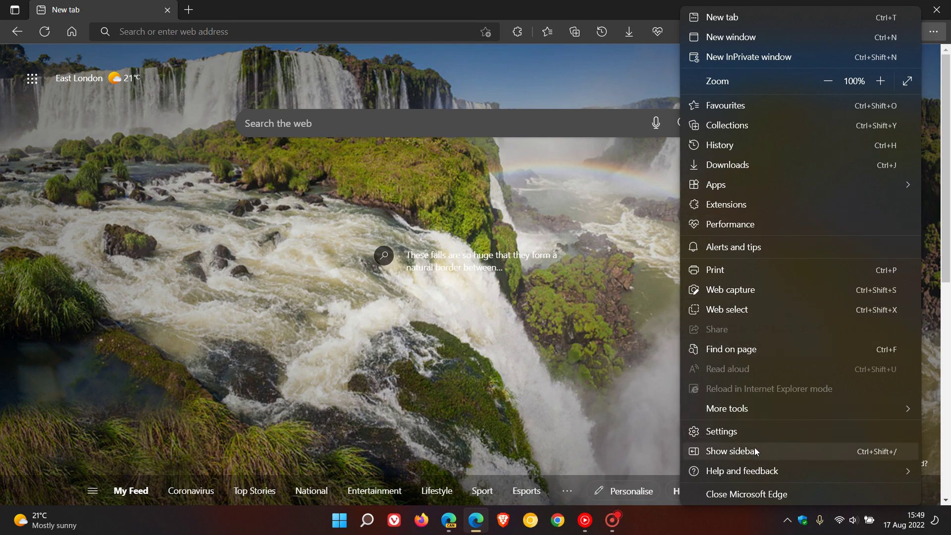
pyautogui.click(775, 450)
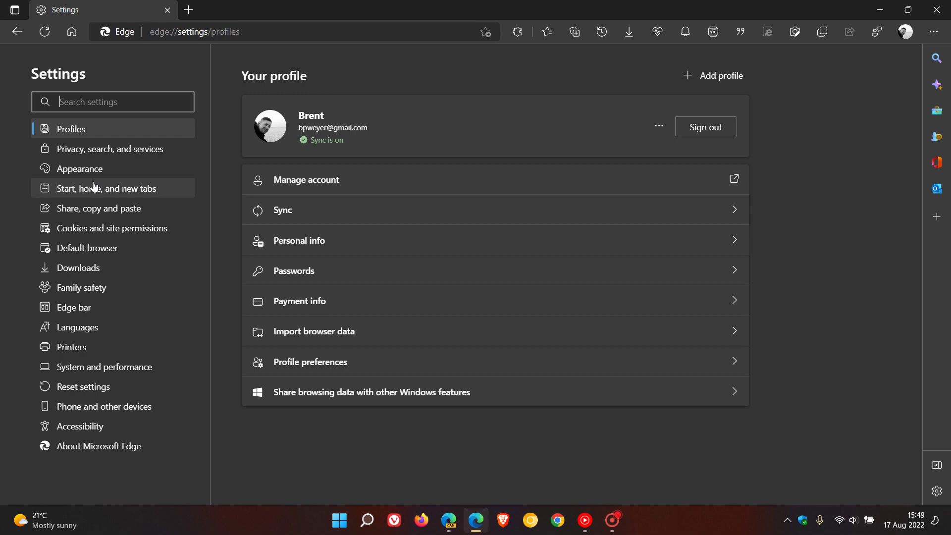
# - Check the Show sidebar toggle under Appearance's Customise toolbar, then go Home
pyautogui.click(101, 178)
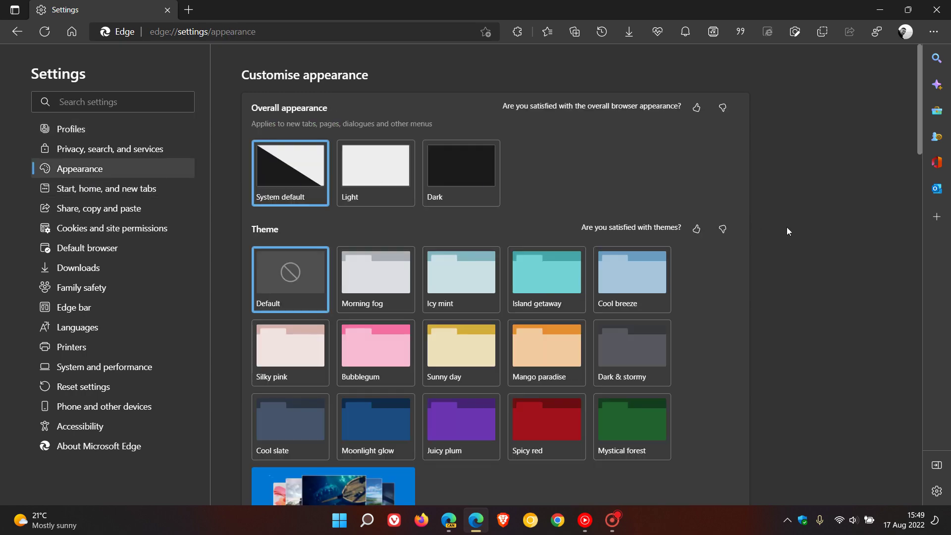
pyautogui.scroll(-10, 834, 225)
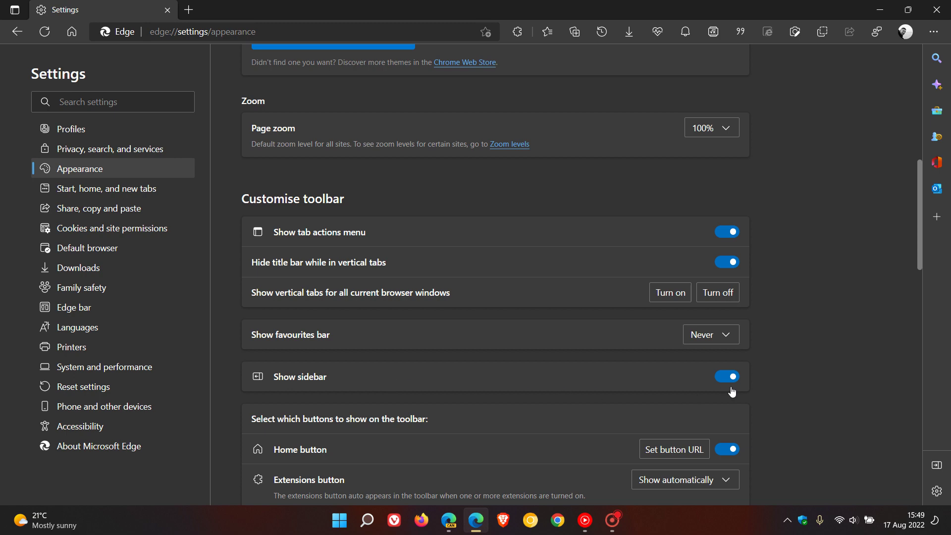
pyautogui.click(73, 32)
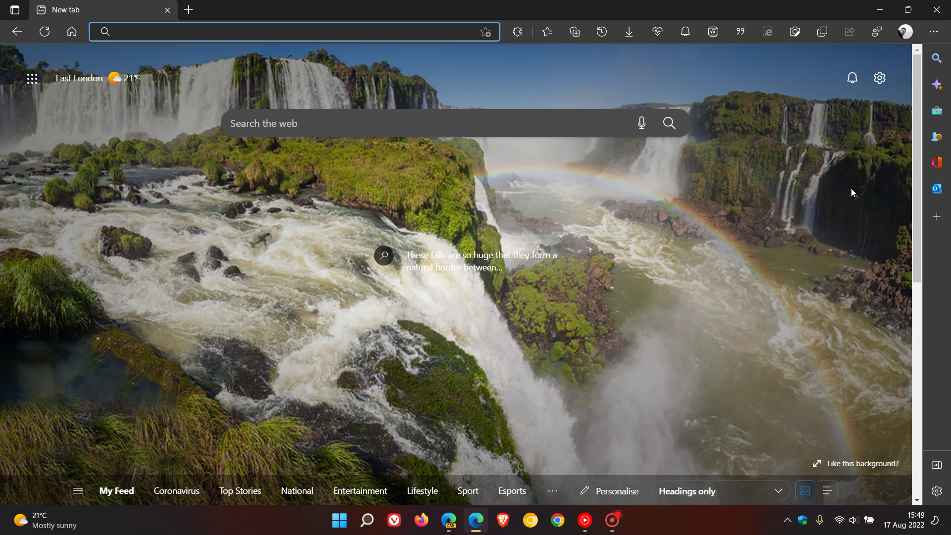
# - Preview the Search panel's trending searches, close it, and show the Discover panel
pyautogui.click(939, 61)
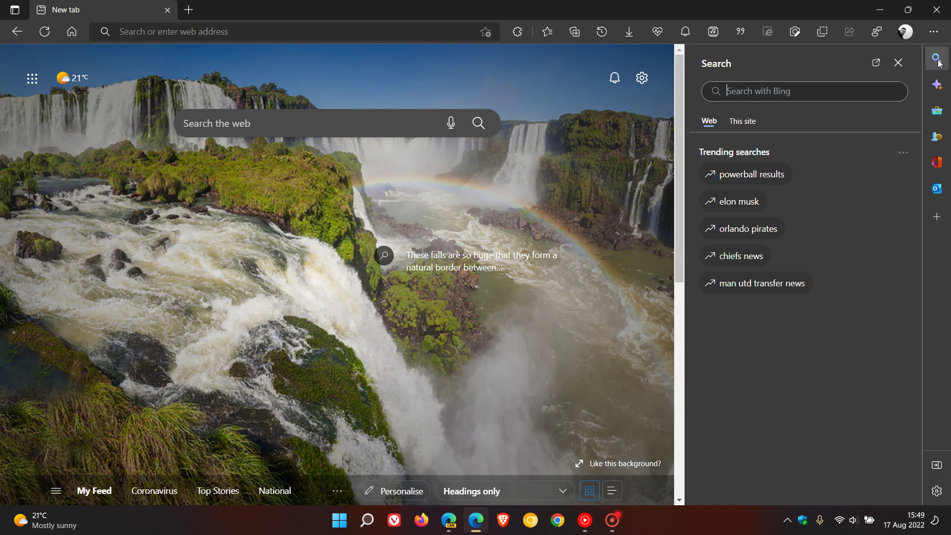
pyautogui.click(940, 62)
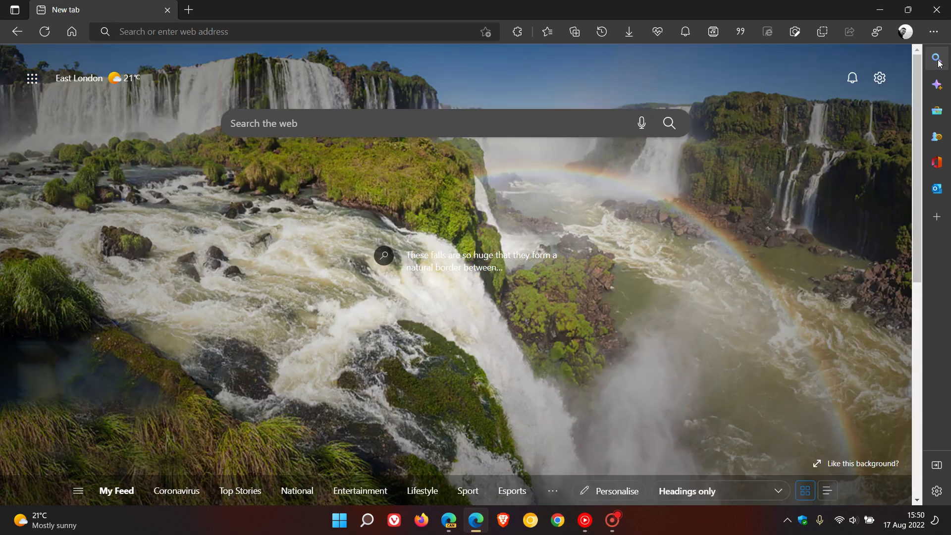
pyautogui.click(937, 87)
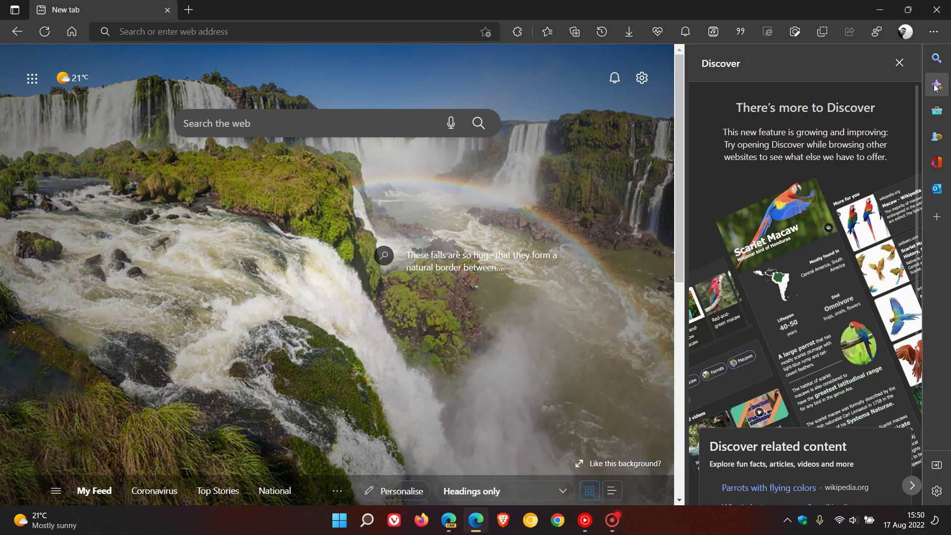
# - In the Tools panel, expand and collapse World clock, Calculator and Dictionary
pyautogui.click(938, 112)
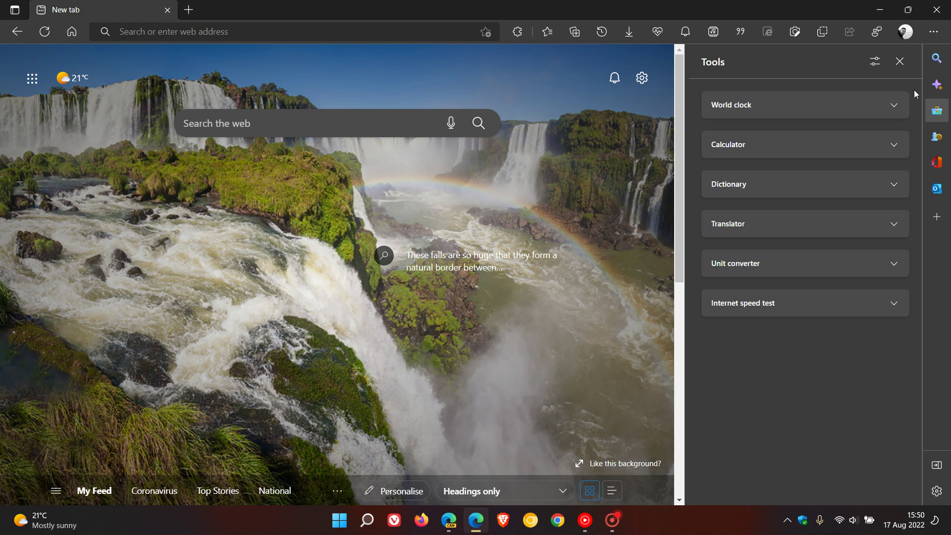
pyautogui.click(898, 109)
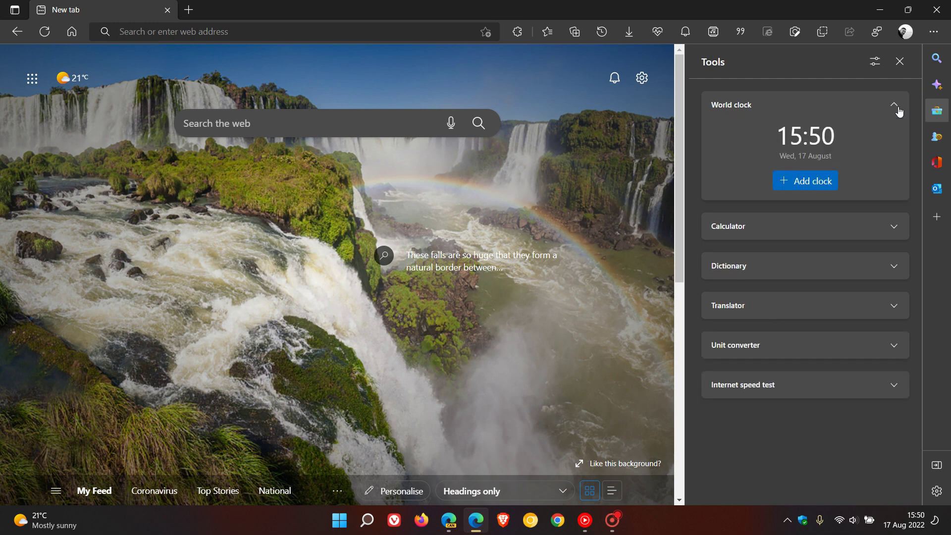
pyautogui.click(900, 110)
pyautogui.click(895, 146)
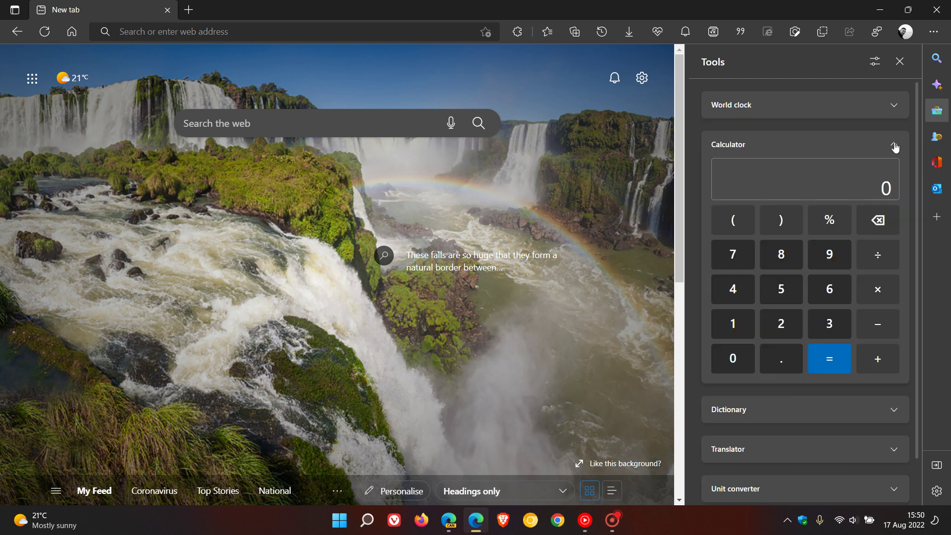
pyautogui.click(895, 146)
pyautogui.click(895, 186)
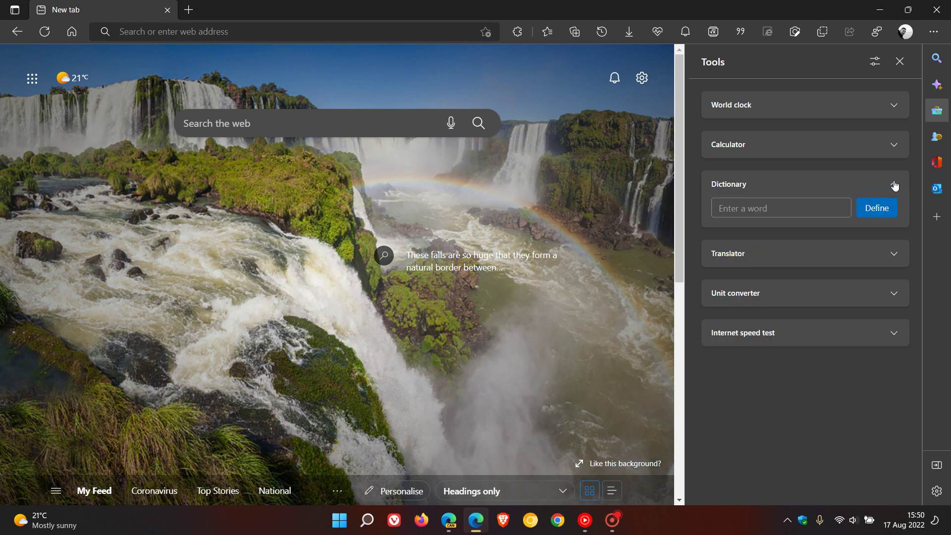
pyautogui.click(894, 186)
# - Expand and collapse Translator, Unit converter and Internet speed test
pyautogui.click(895, 226)
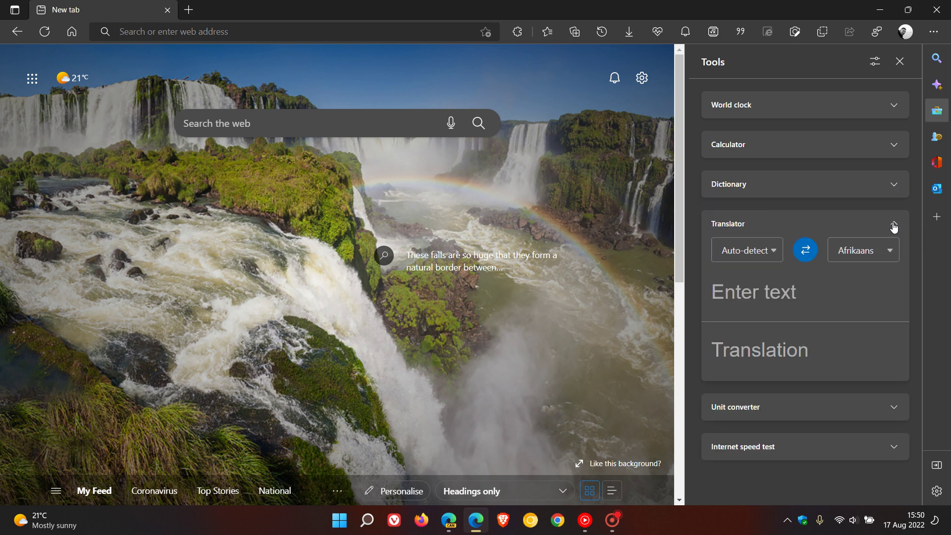
pyautogui.click(894, 228)
pyautogui.click(895, 264)
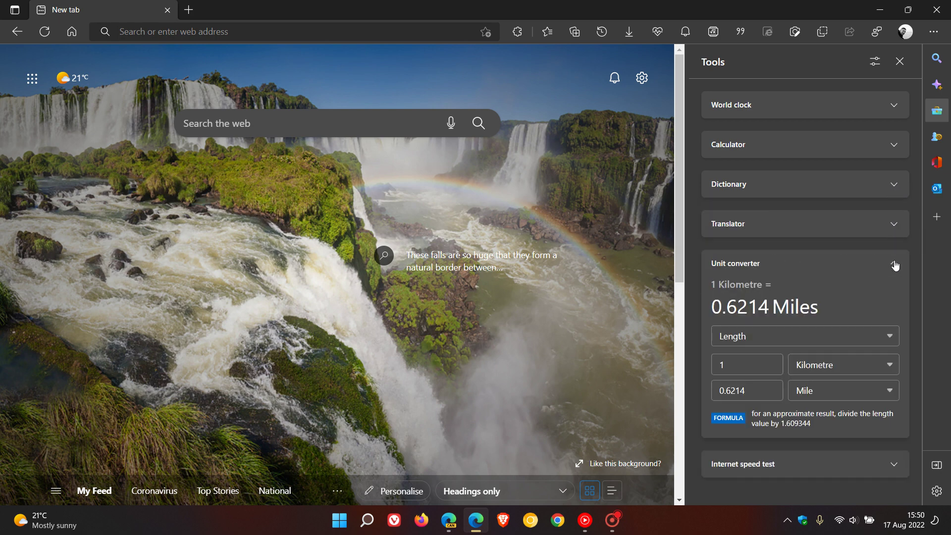
pyautogui.click(895, 265)
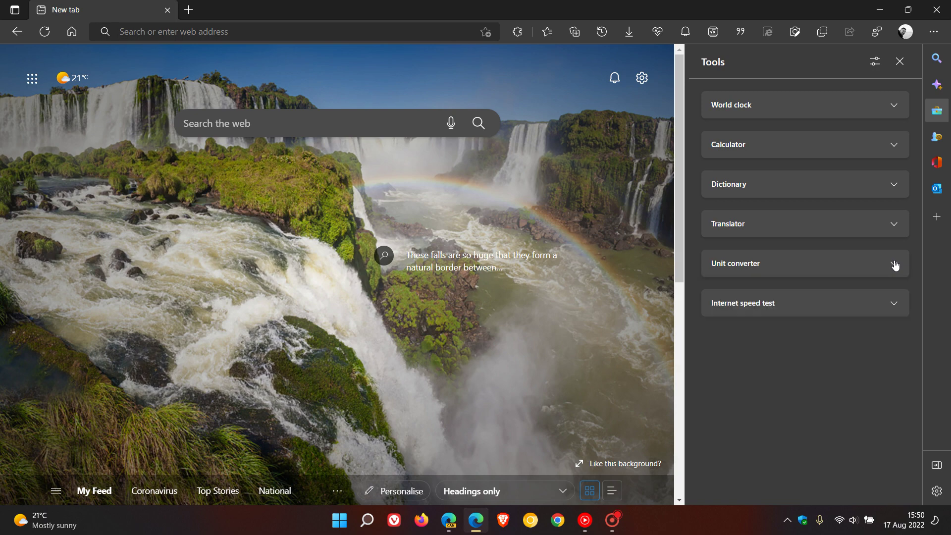
pyautogui.click(896, 304)
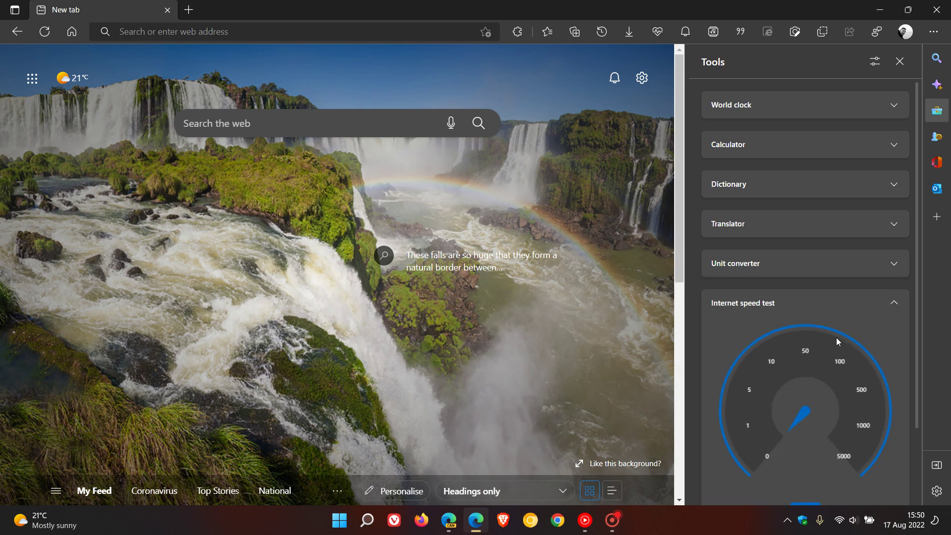
pyautogui.click(894, 305)
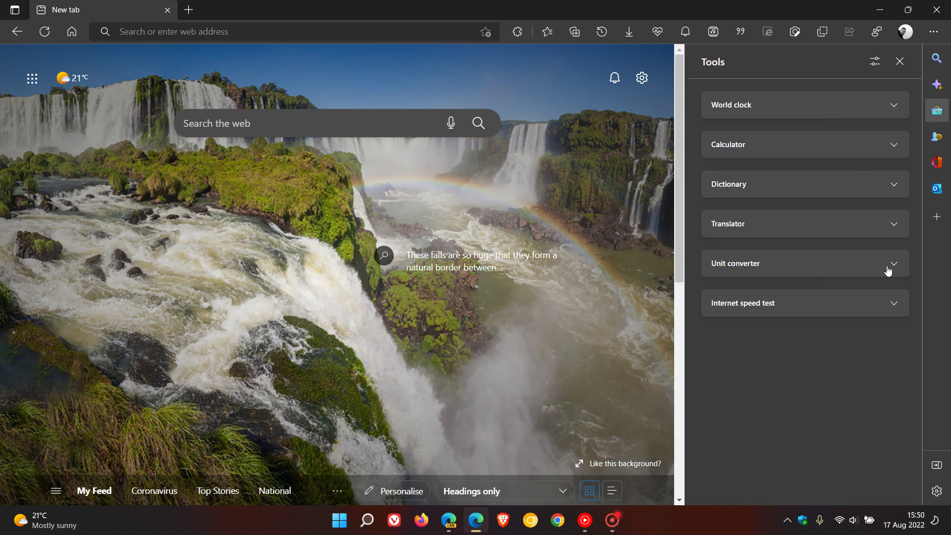
# - Swap Tools for the Games panel, view all genres, then close Games
pyautogui.click(942, 115)
pyautogui.click(939, 139)
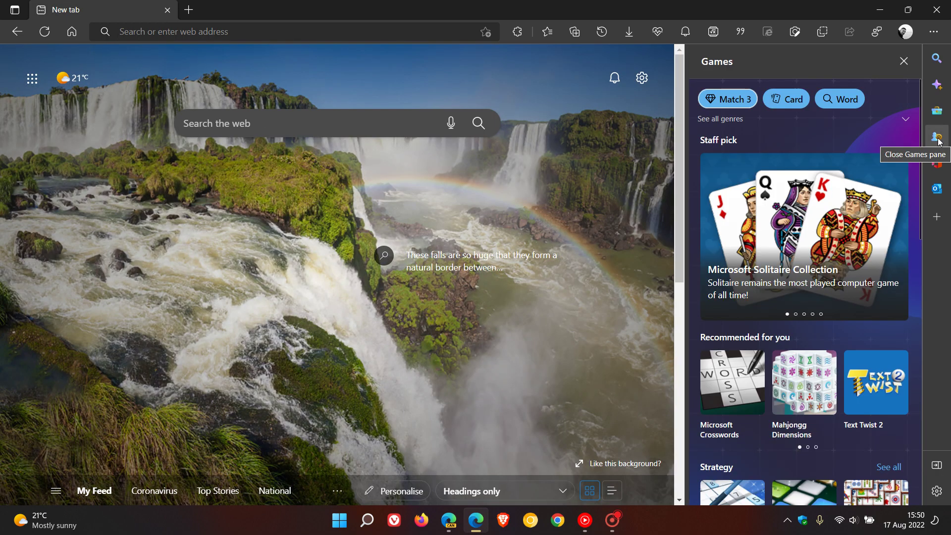
pyautogui.click(906, 119)
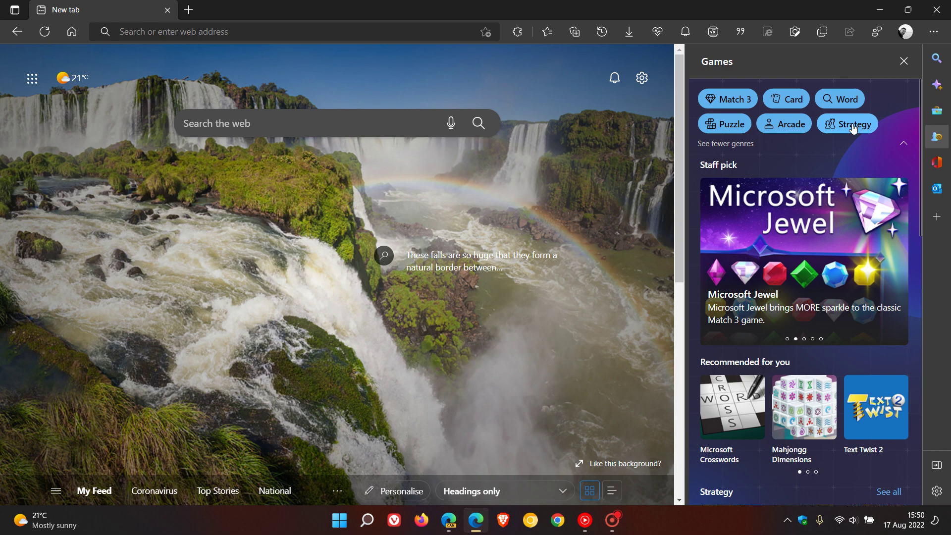
pyautogui.click(937, 143)
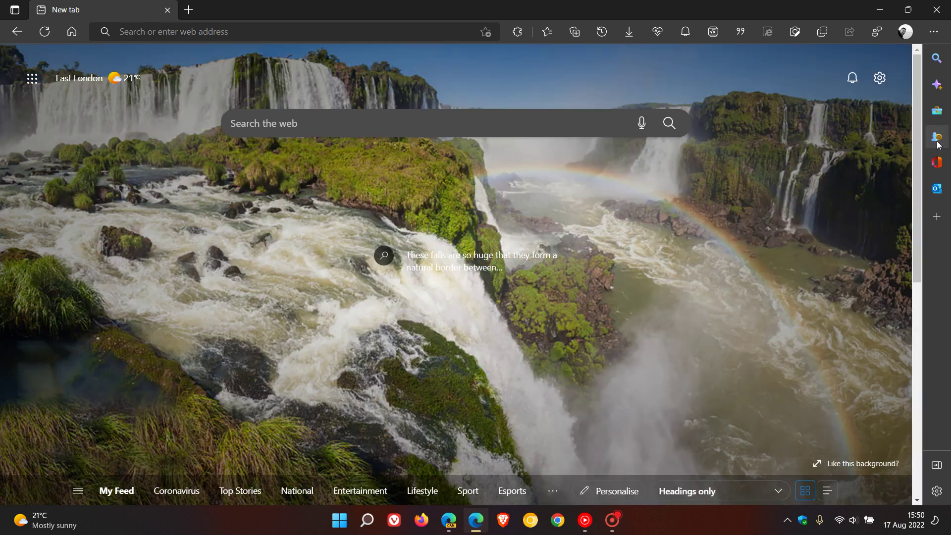
pyautogui.click(938, 162)
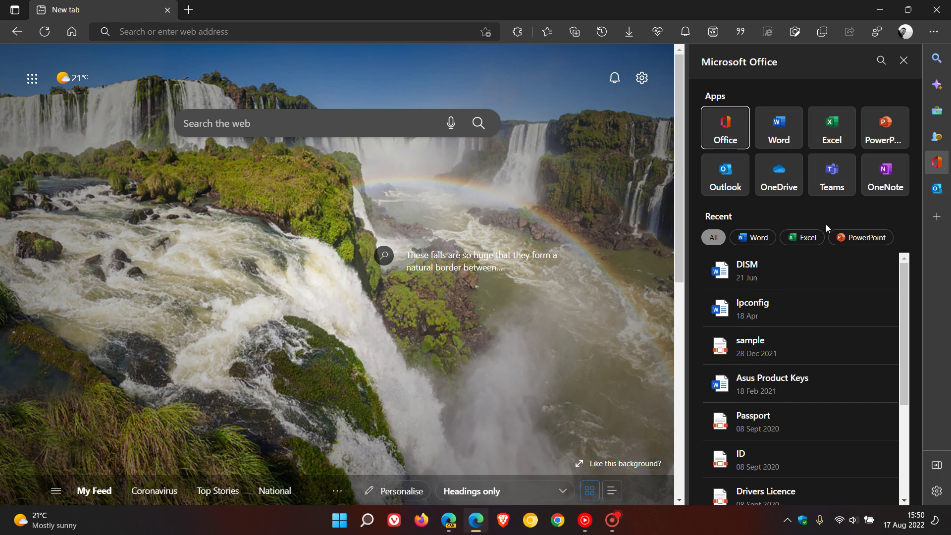
pyautogui.click(937, 163)
pyautogui.click(938, 190)
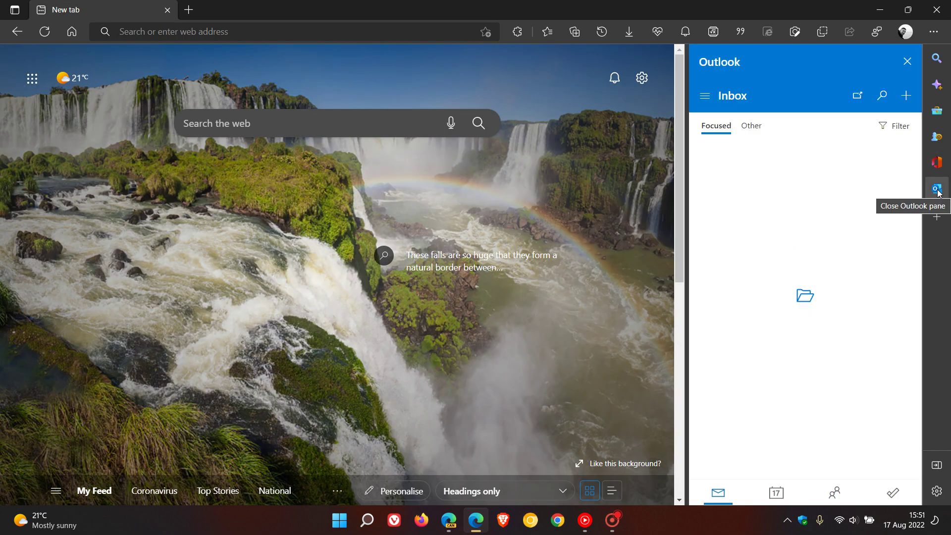
pyautogui.click(938, 190)
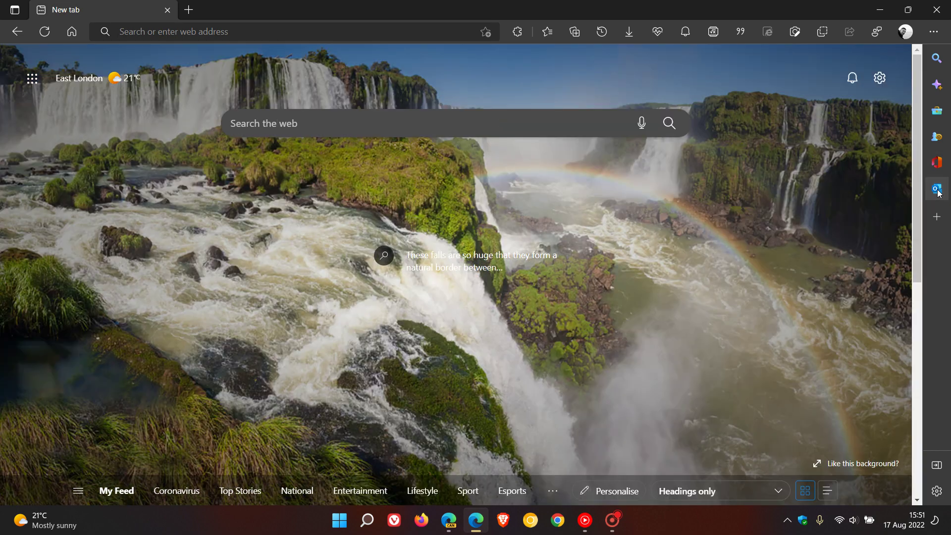
pyautogui.click(937, 217)
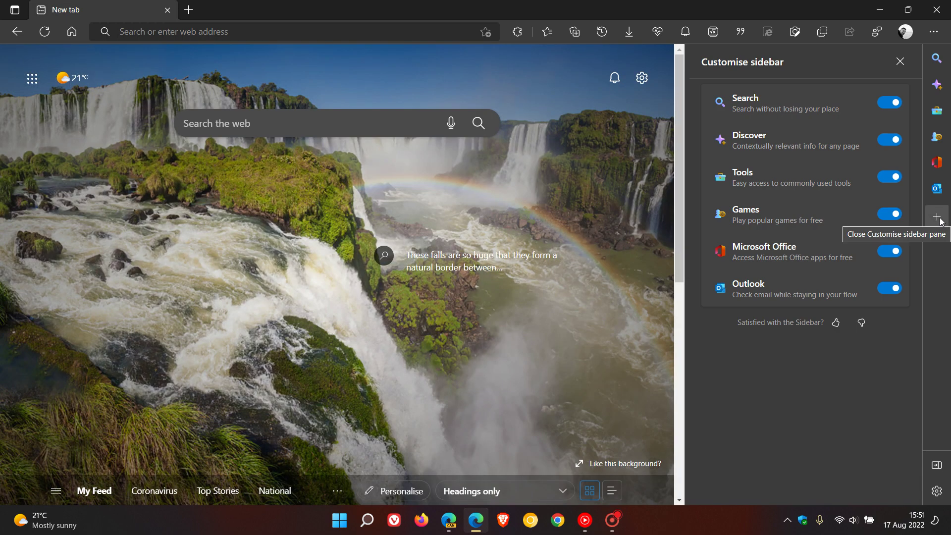
pyautogui.click(898, 108)
pyautogui.click(900, 111)
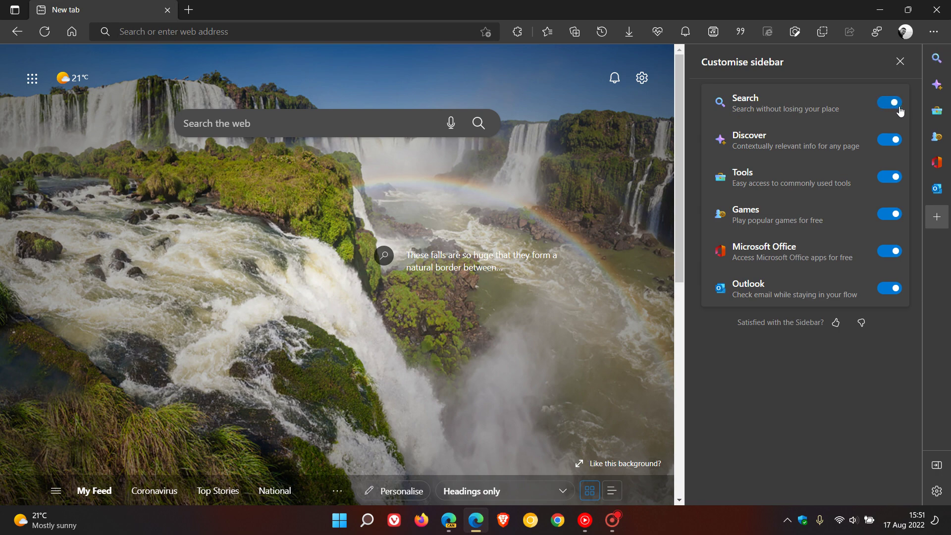
pyautogui.click(898, 178)
pyautogui.click(900, 180)
pyautogui.click(901, 61)
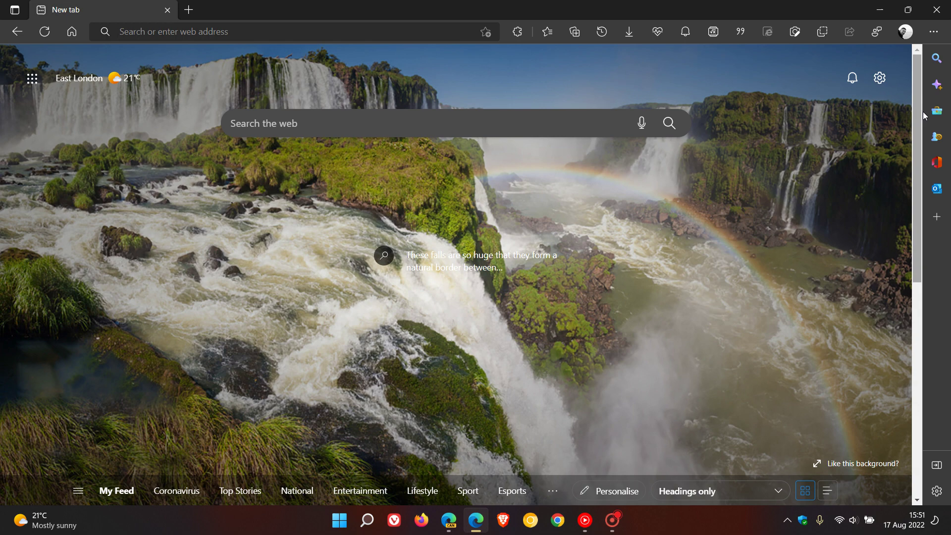
pyautogui.click(937, 468)
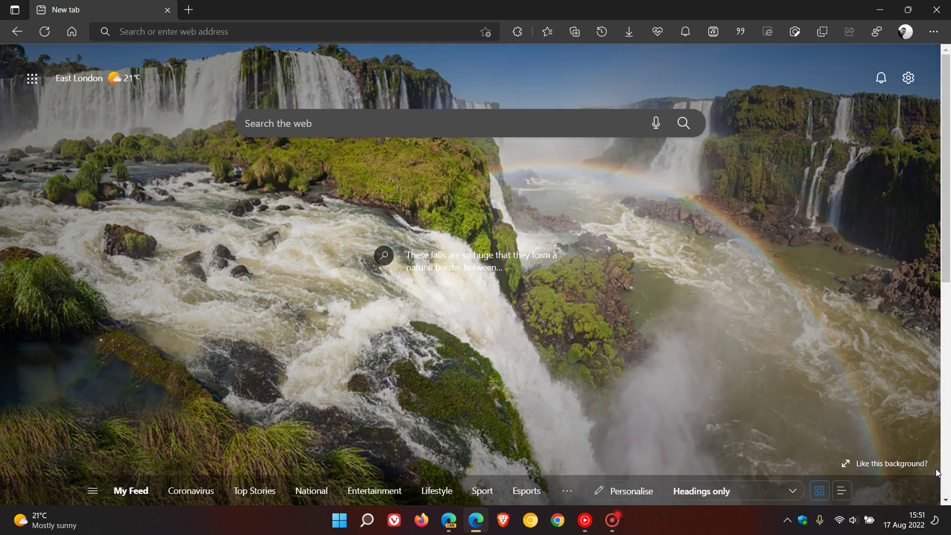
pyautogui.click(934, 33)
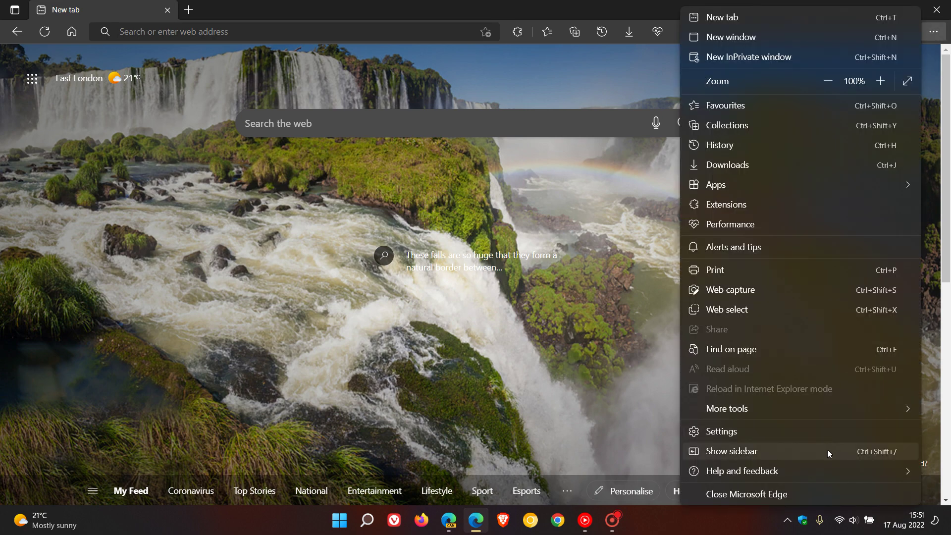
pyautogui.click(827, 450)
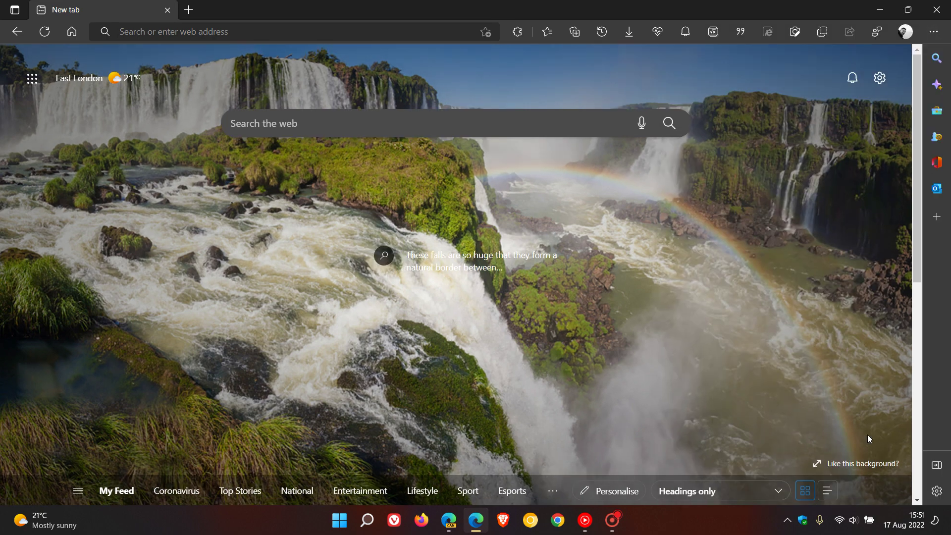
pyautogui.click(937, 491)
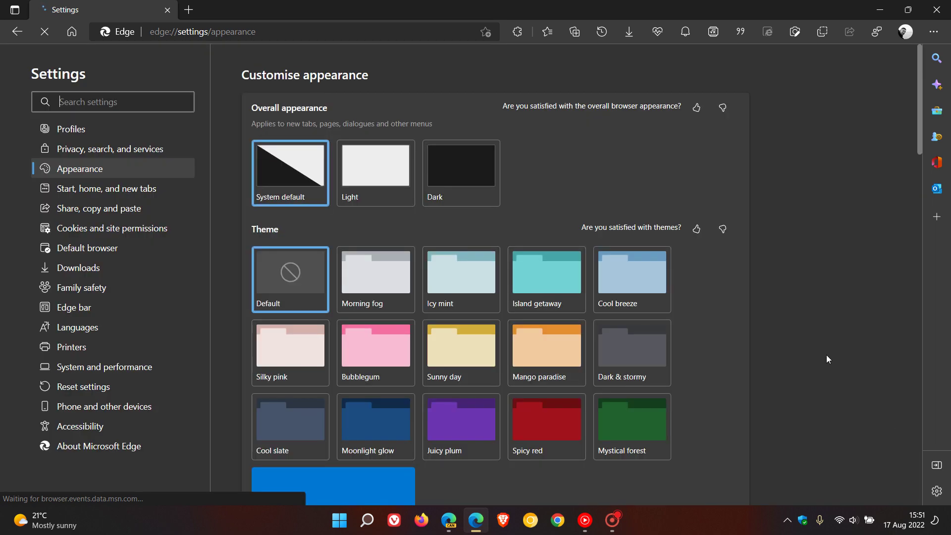
pyautogui.click(73, 33)
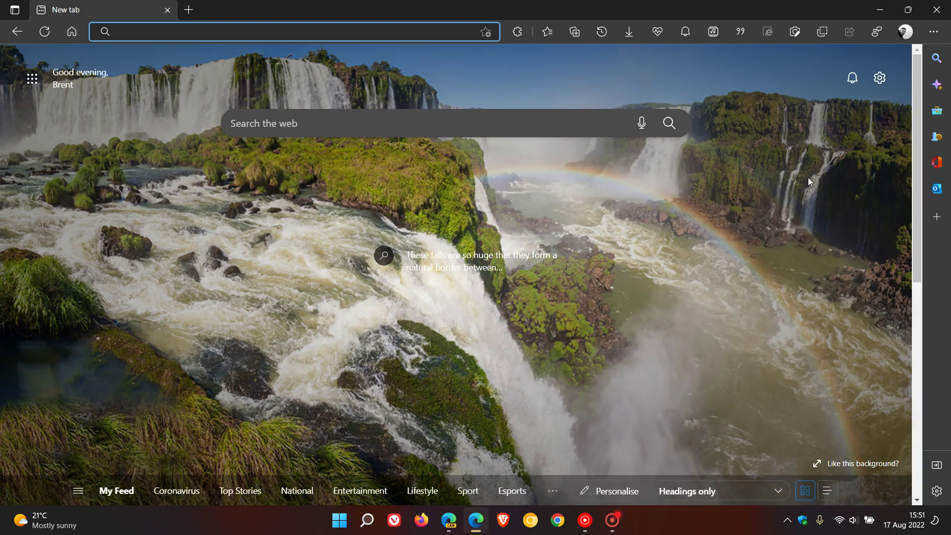